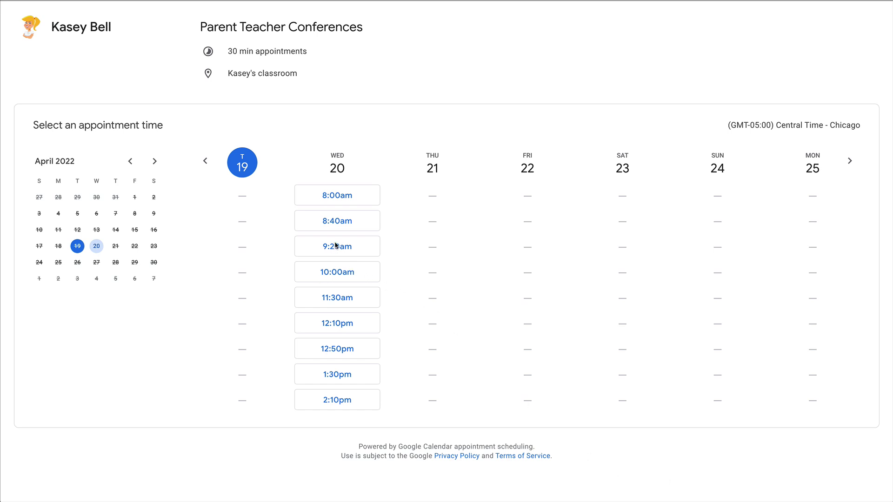
# Cancel the sample 10:00am booking on April 20 and return to the April month view.
pyautogui.click(327, 272)
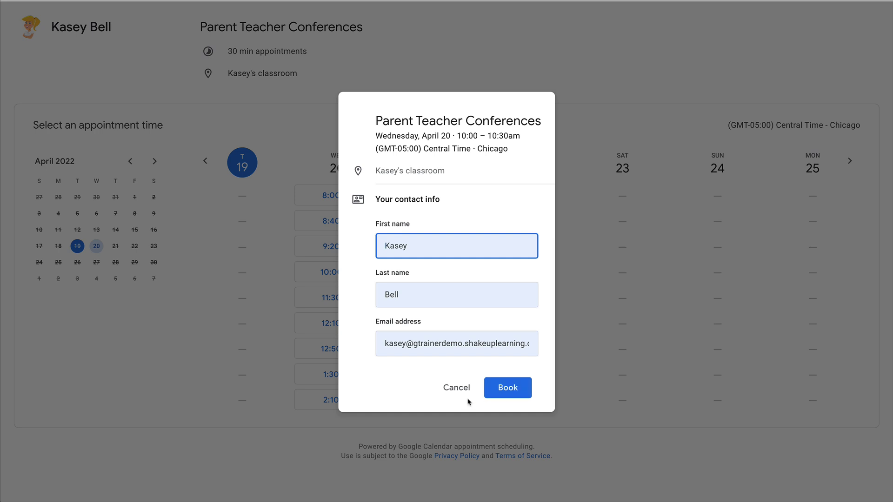
pyautogui.click(454, 393)
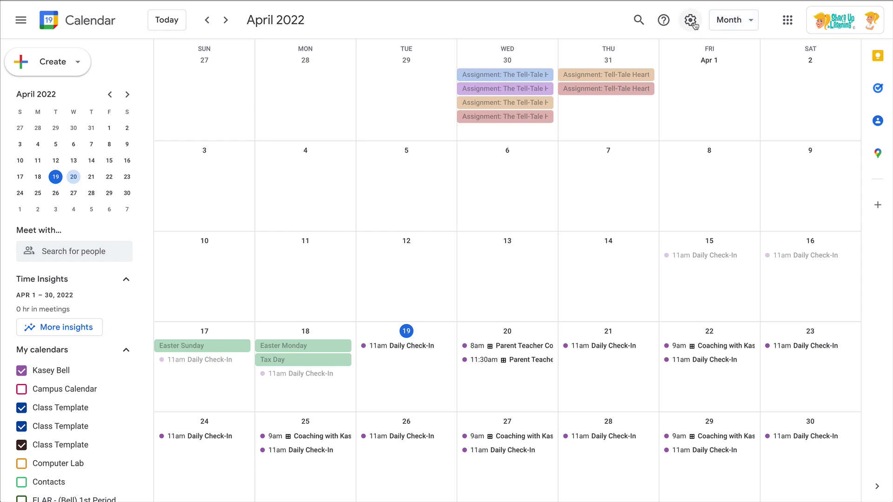
# Open Calendar settings and go to the Appointment schedules section.
pyautogui.click(691, 21)
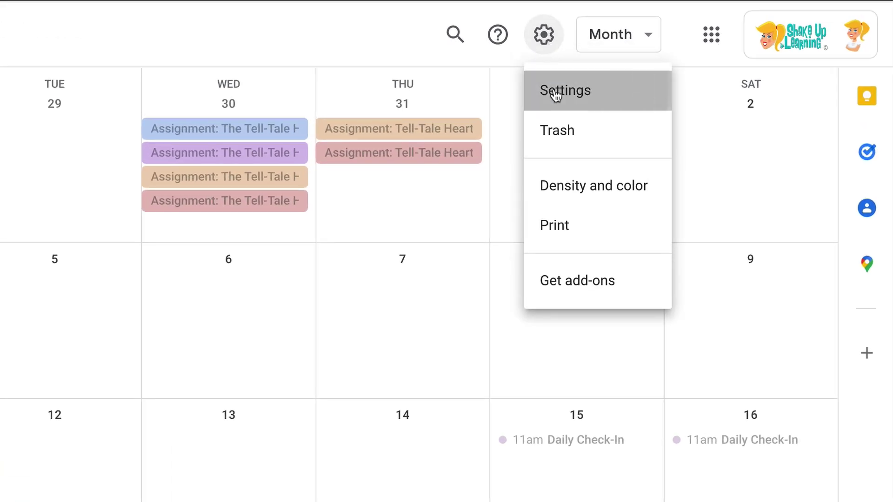
pyautogui.click(555, 93)
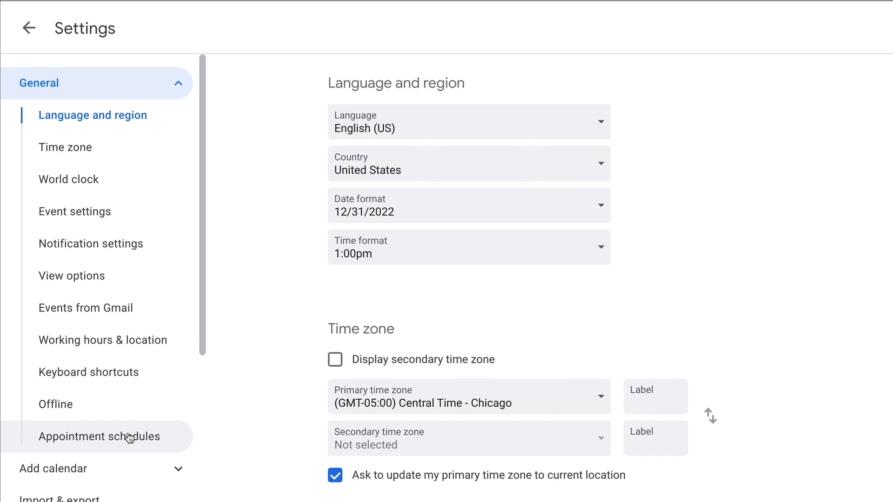
pyautogui.click(129, 437)
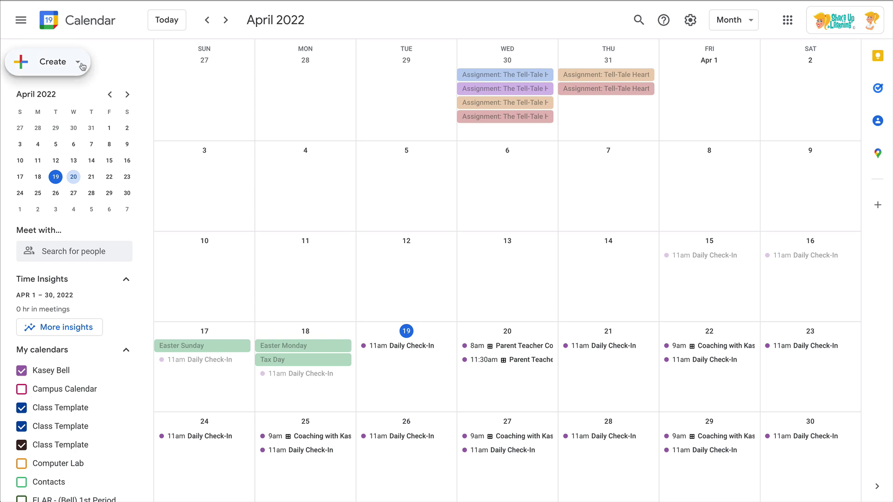
# Create a new appointment schedule titled 'Parent Teacher Conference Day'.
pyautogui.click(79, 65)
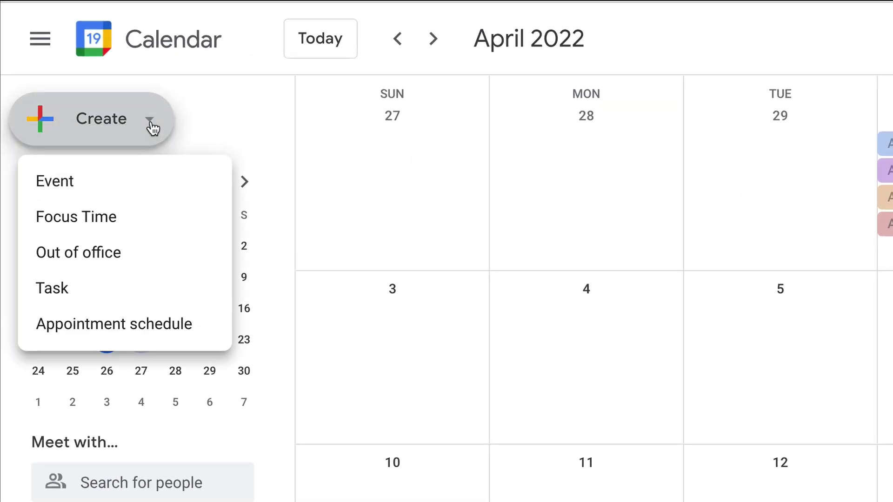
pyautogui.click(126, 325)
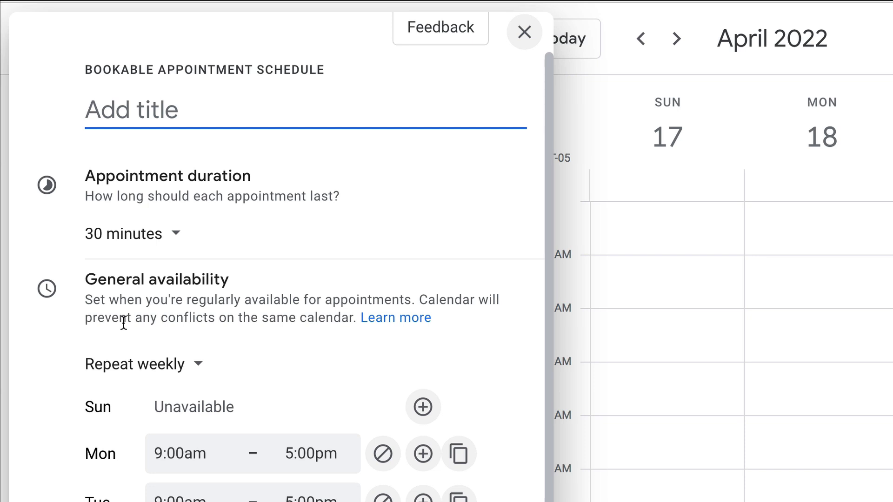
pyautogui.write('Par')
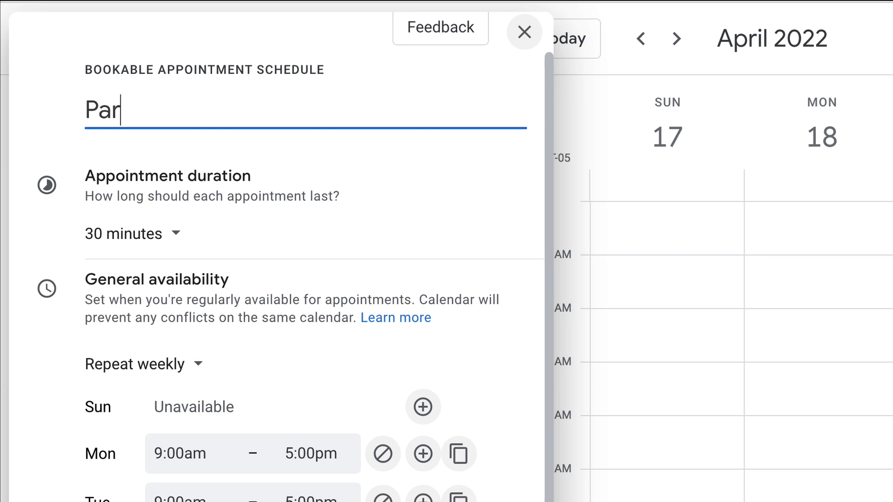
pyautogui.write('ent Teacher')
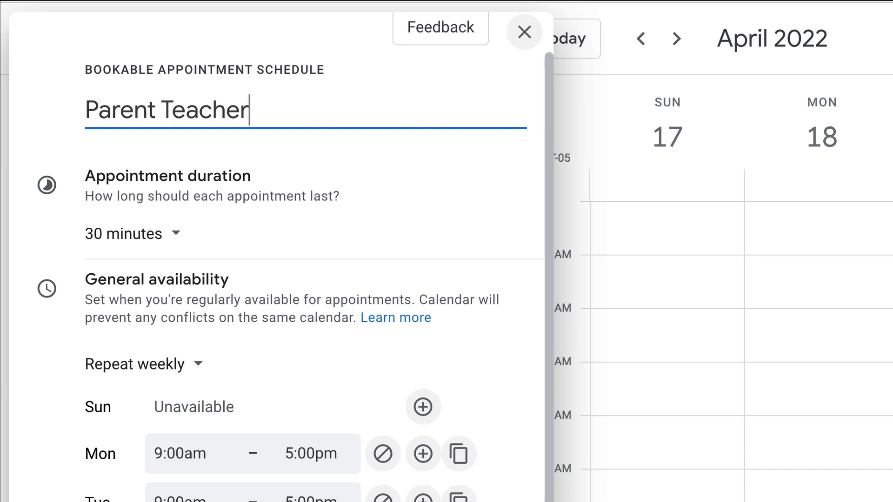
pyautogui.write(' Conference Day')
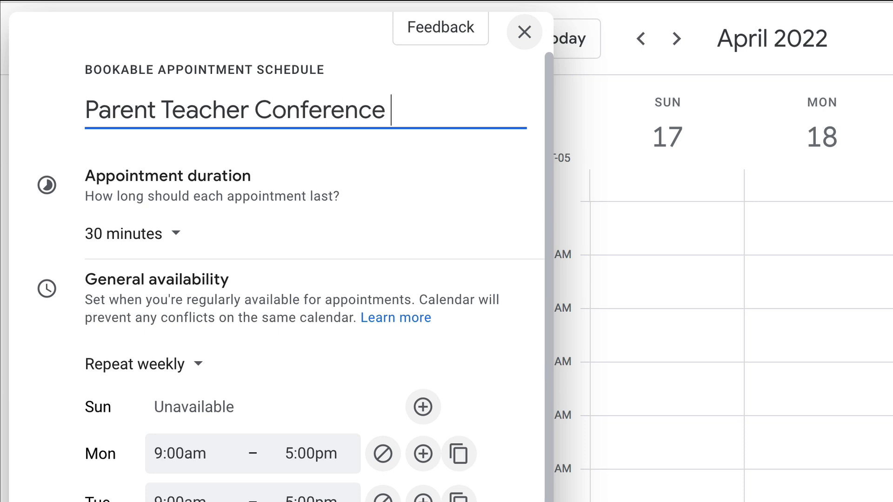
# Keep 30-minute appointments, set Does not repeat, add Apr 22 and remove Apr 19.
pyautogui.click(181, 239)
pyautogui.click(283, 239)
pyautogui.scroll(-5, 283, 223)
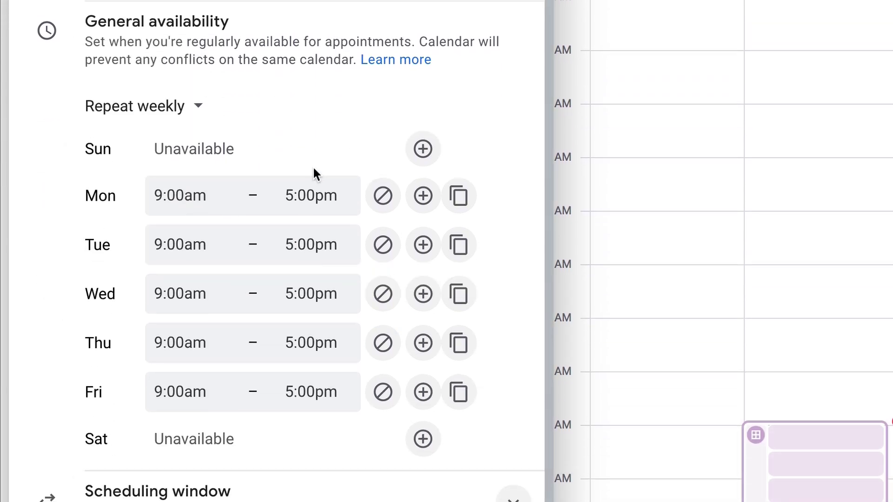
pyautogui.click(205, 112)
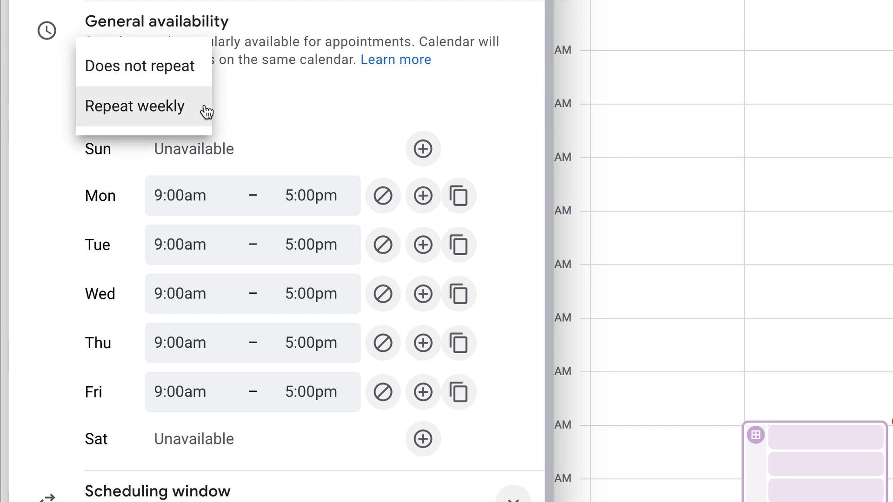
pyautogui.click(184, 70)
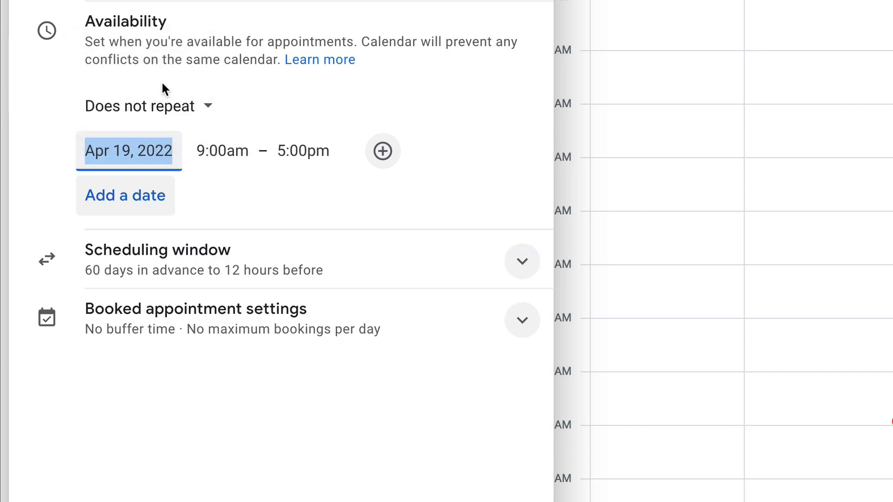
pyautogui.click(124, 203)
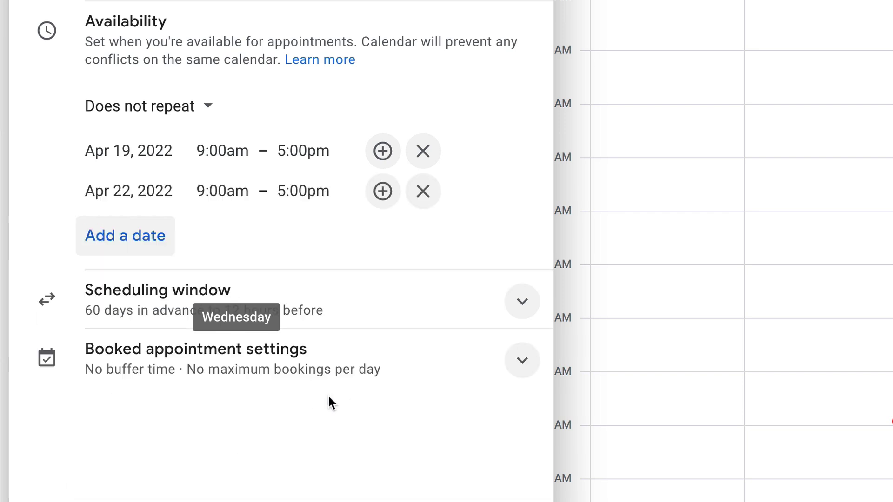
pyautogui.click(325, 398)
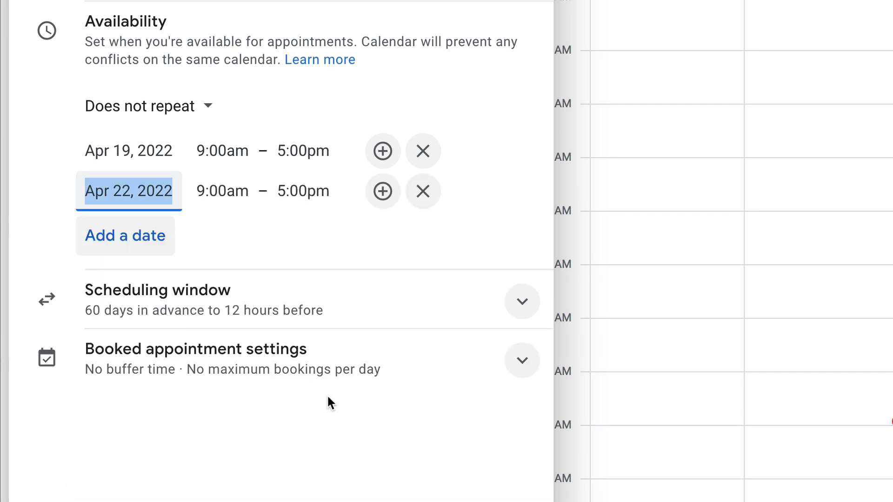
pyautogui.click(430, 164)
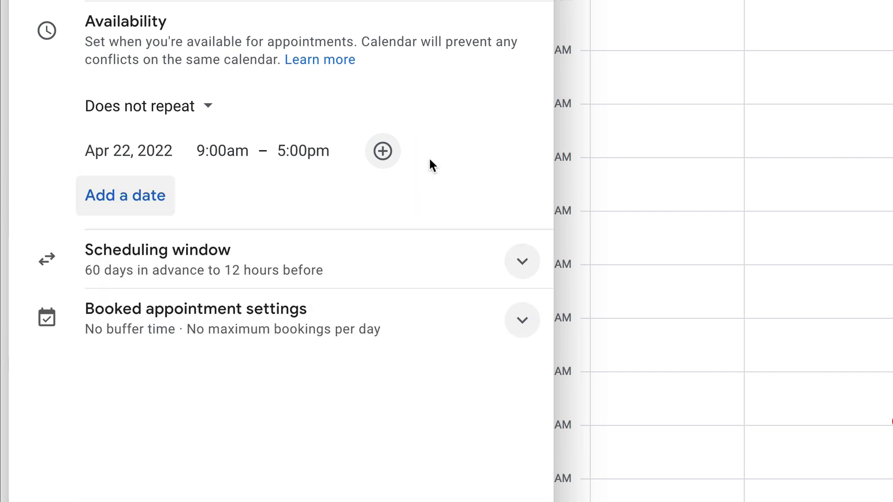
# Set the Apr 22 availability to run from 9:00am to 11:30am.
pyautogui.click(202, 148)
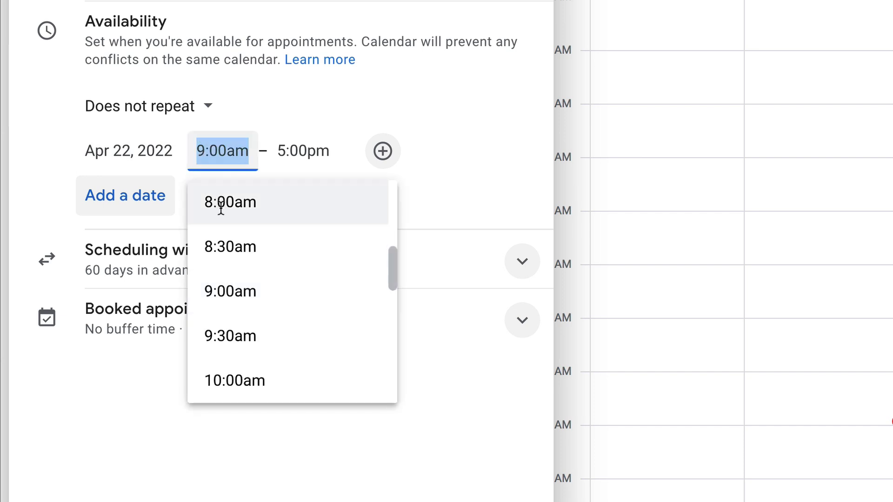
pyautogui.click(229, 289)
pyautogui.click(284, 150)
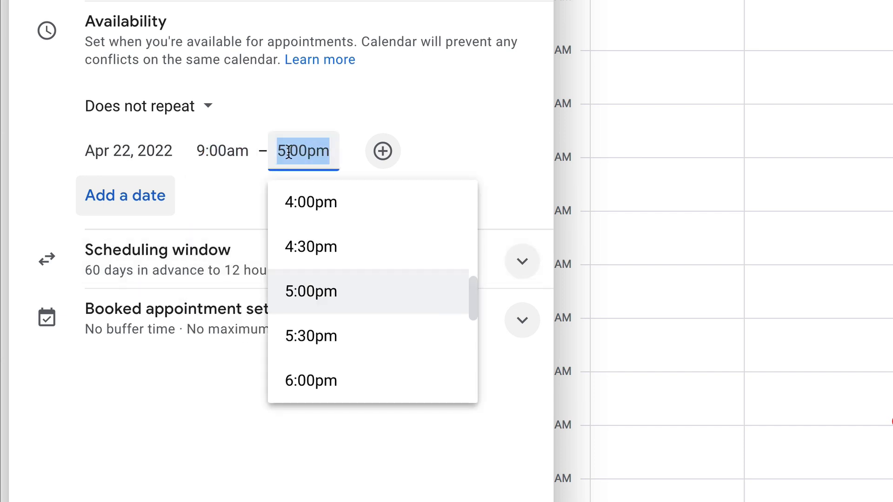
pyautogui.scroll(-2, 333, 302)
pyautogui.scroll(-2, 333, 304)
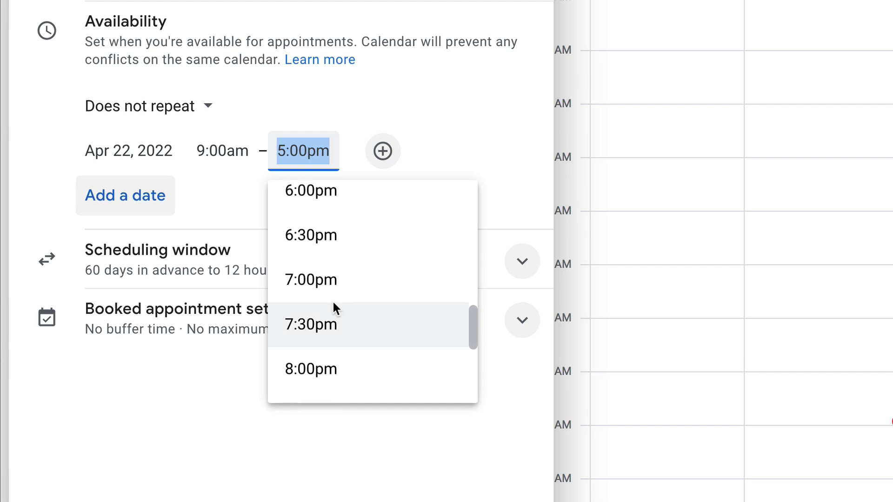
pyautogui.write('11:30 a')
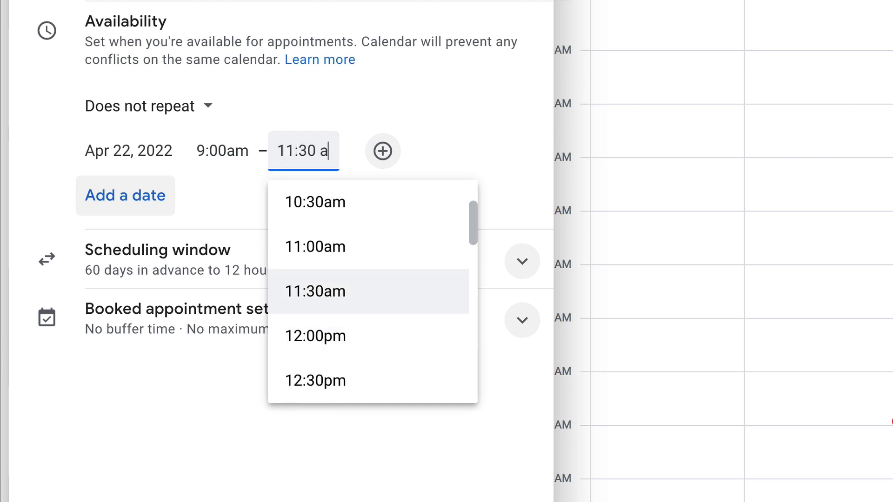
pyautogui.click(333, 287)
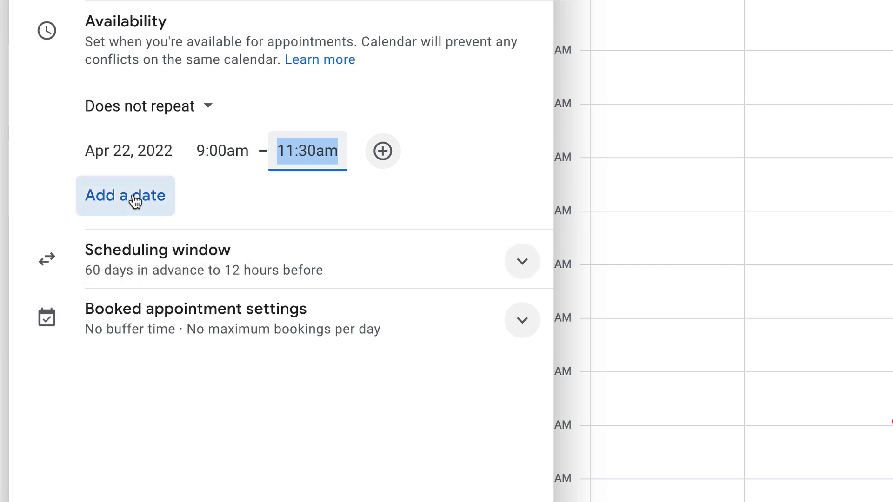
# Add a second Apr 22 period from 12:30pm to 3:00pm and expand the scheduling window.
pyautogui.click(380, 151)
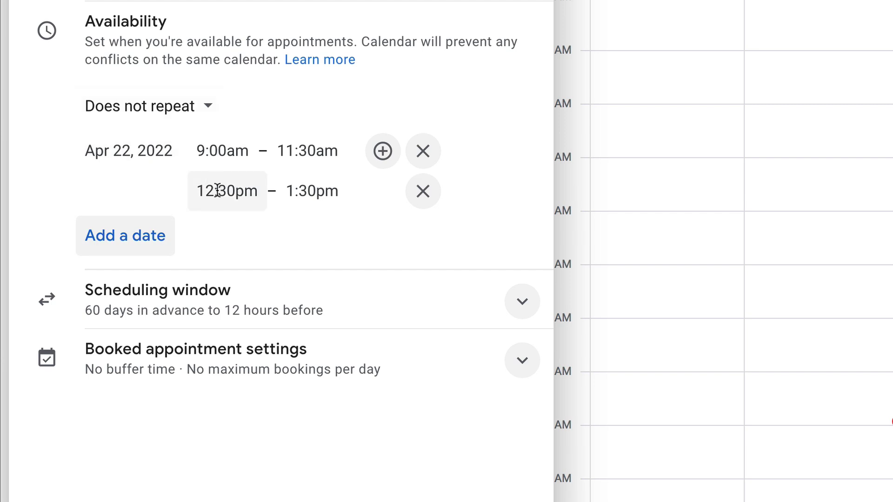
pyautogui.click(310, 188)
pyautogui.scroll(-3, 362, 339)
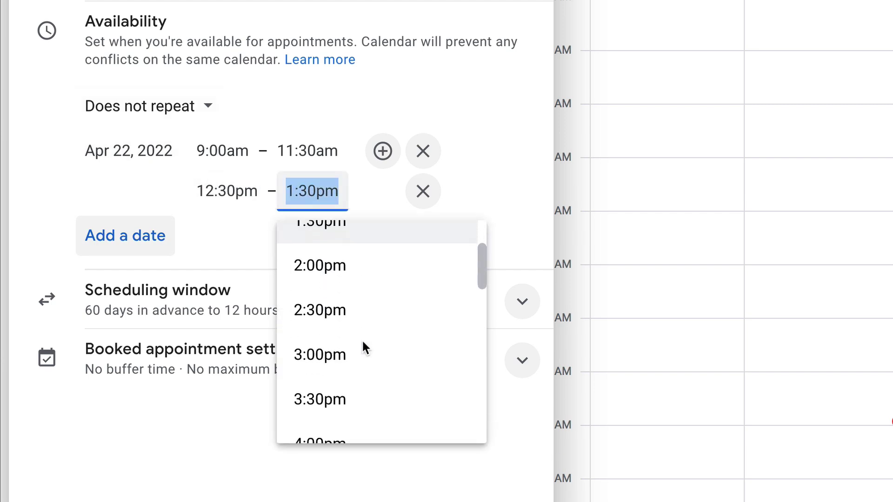
pyautogui.click(355, 331)
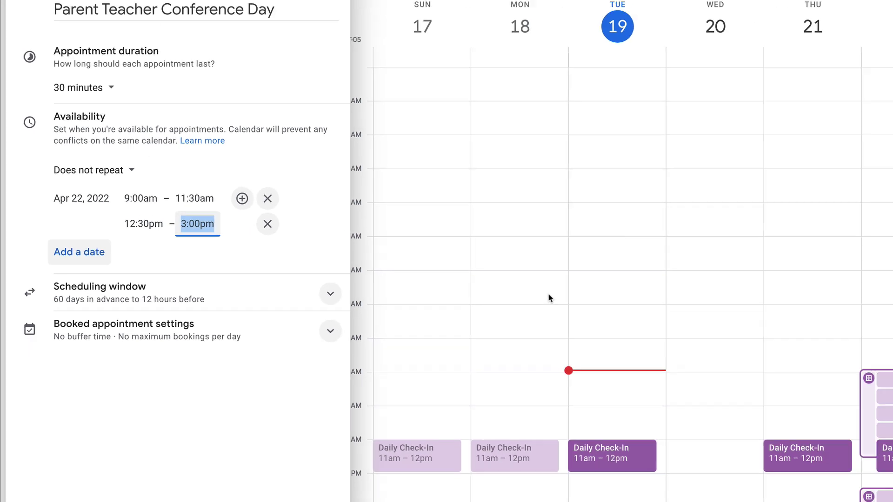
pyautogui.scroll(-3, 623, 308)
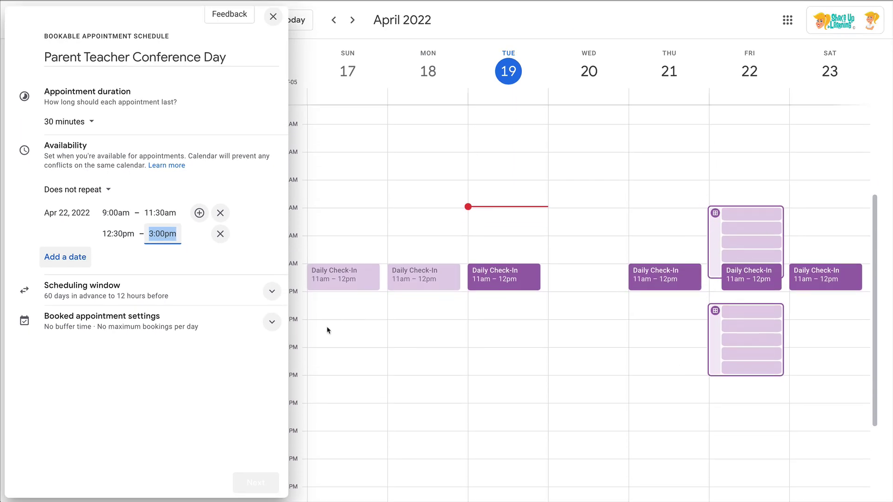
pyautogui.click(272, 291)
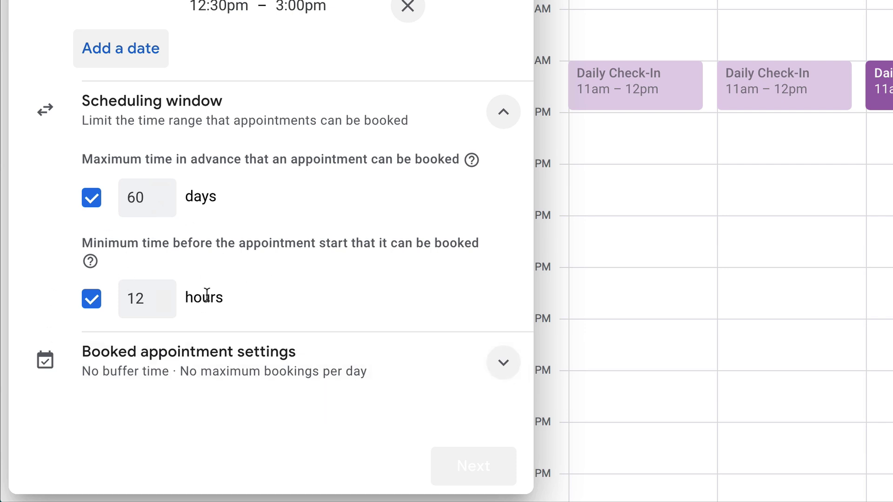
# Raise the minimum booking notice from 12 to 24 hours.
pyautogui.moveTo(141, 299); pyautogui.dragTo(128, 300)
pyautogui.write('24')
pyautogui.click(279, 321)
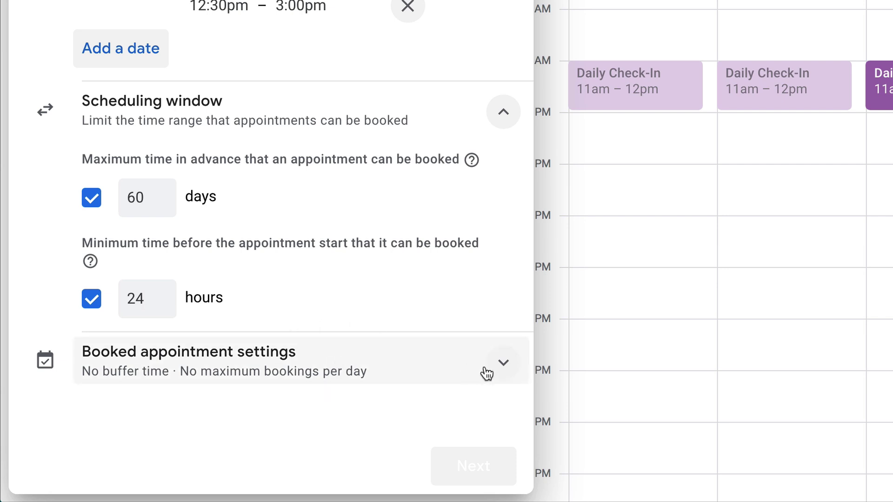
# Turn on a 10-minute buffer between appointments, leaving the maximum bookings per day limit off.
pyautogui.click(501, 371)
pyautogui.scroll(-4, 347, 301)
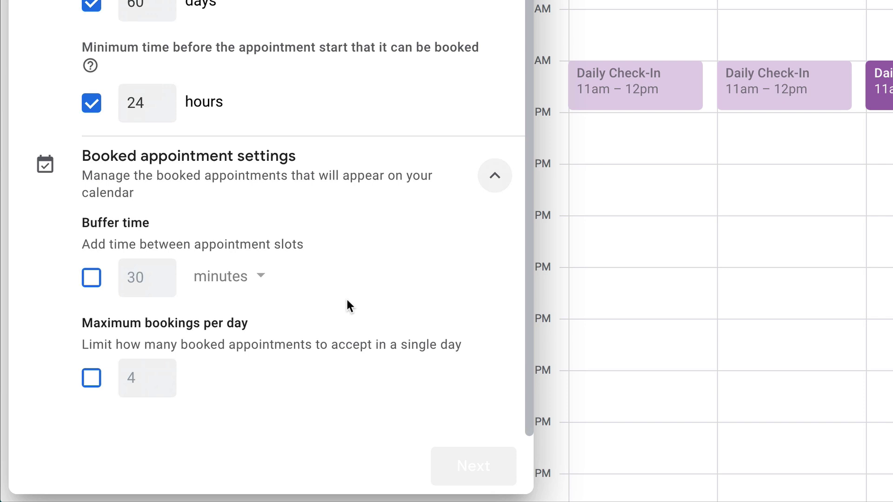
pyautogui.click(92, 281)
pyautogui.moveTo(153, 285); pyautogui.dragTo(114, 285)
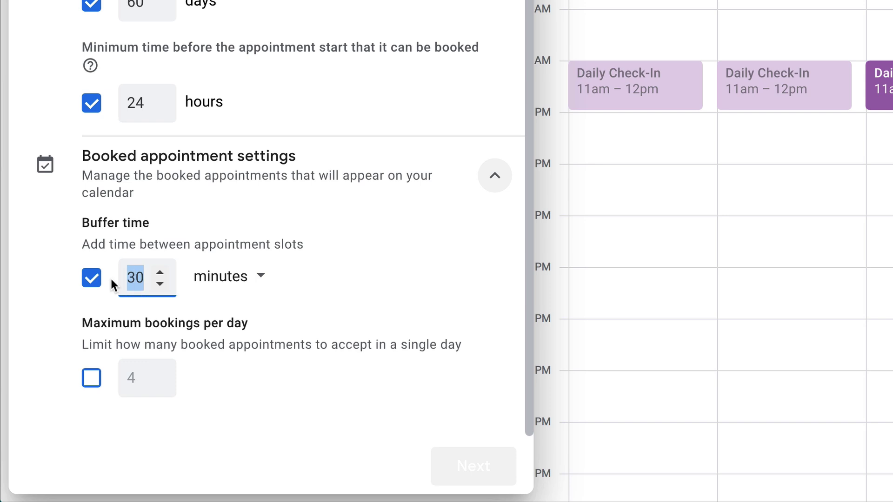
pyautogui.write('10')
pyautogui.click(404, 294)
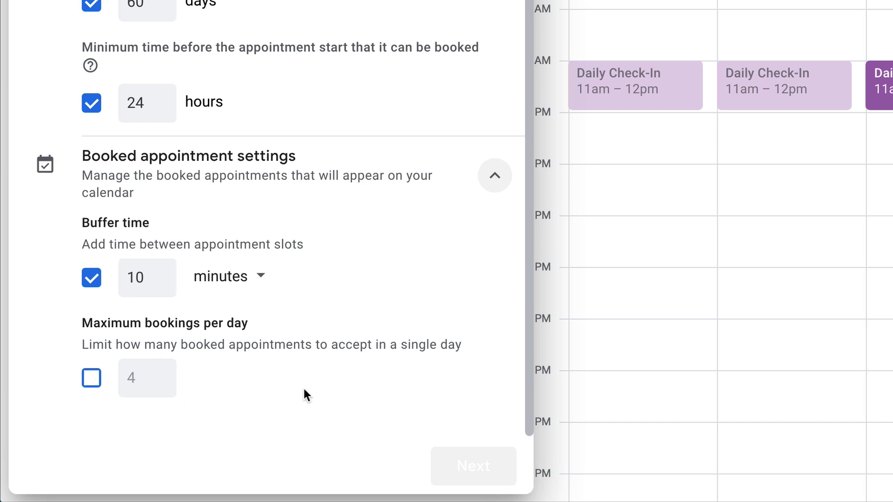
pyautogui.click(93, 377)
pyautogui.click(91, 377)
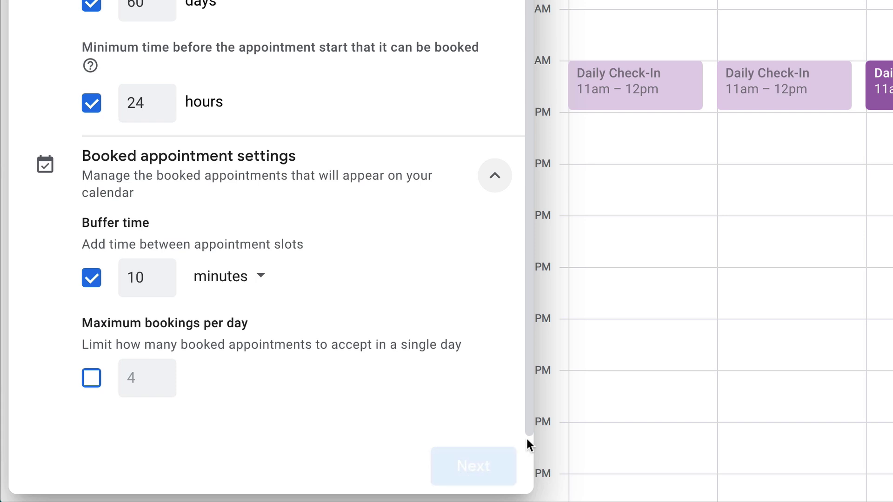
# Continue to the booking page settings and expand the photo and name section.
pyautogui.click(474, 480)
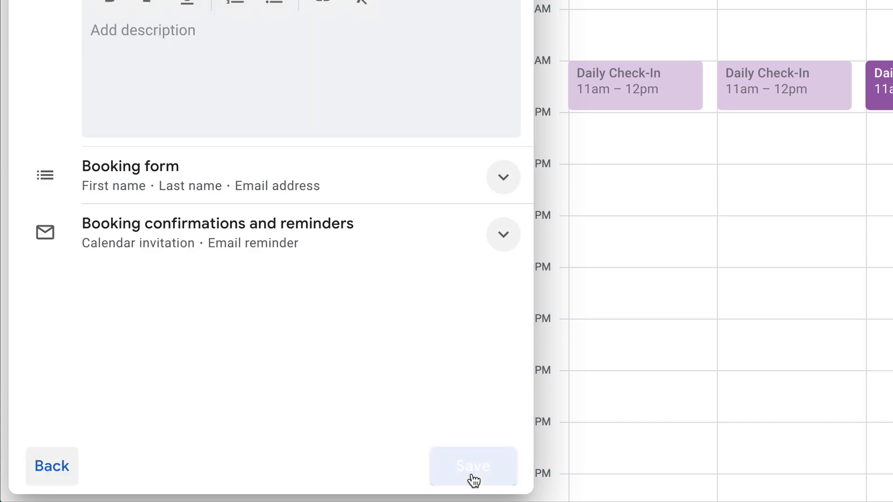
pyautogui.scroll(10, 500, 195)
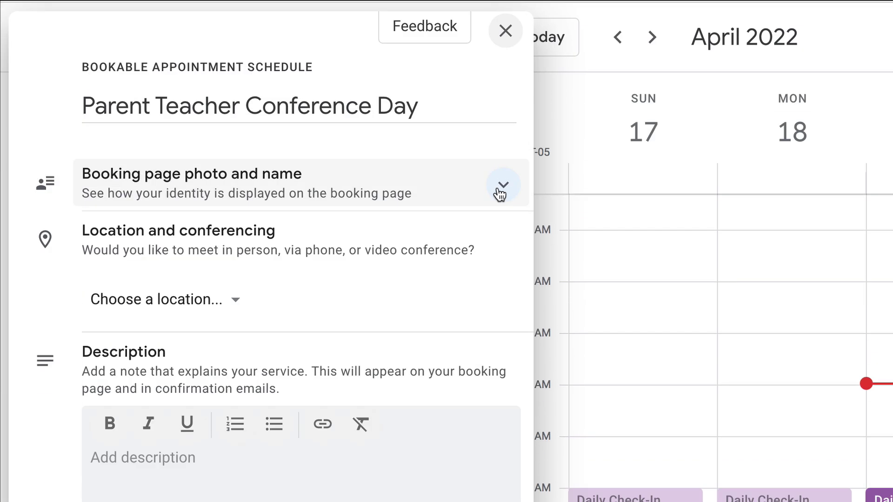
pyautogui.click(499, 189)
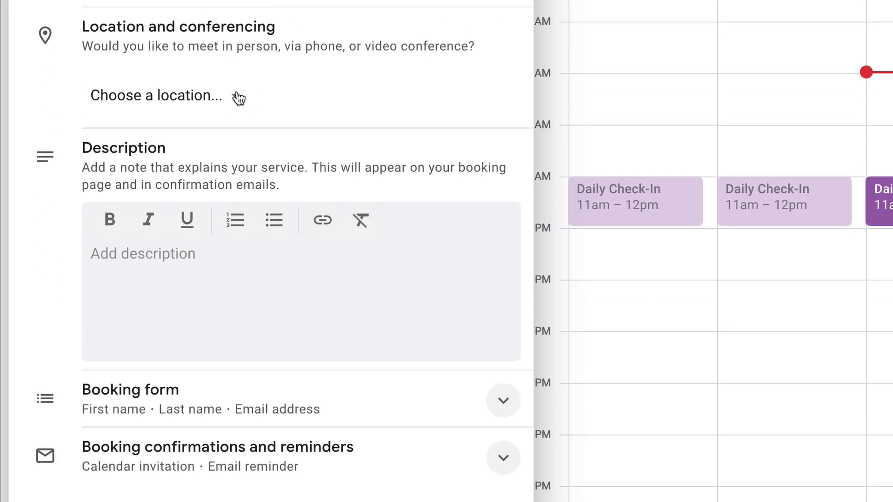
# Make the appointments in-person meetings located in the teacher's classroom.
pyautogui.click(239, 97)
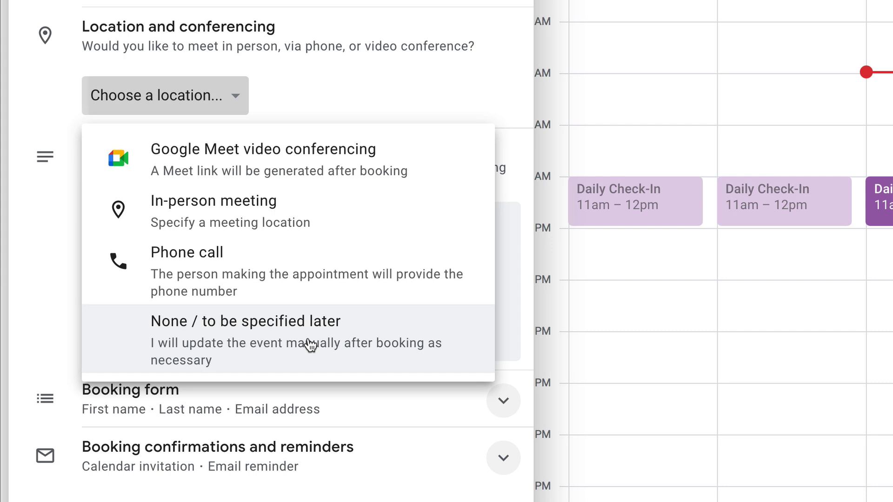
pyautogui.click(315, 213)
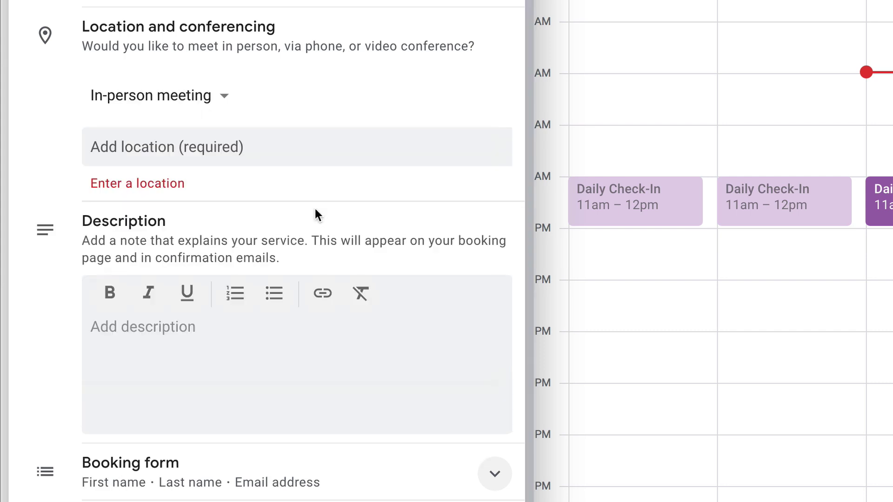
pyautogui.click(188, 147)
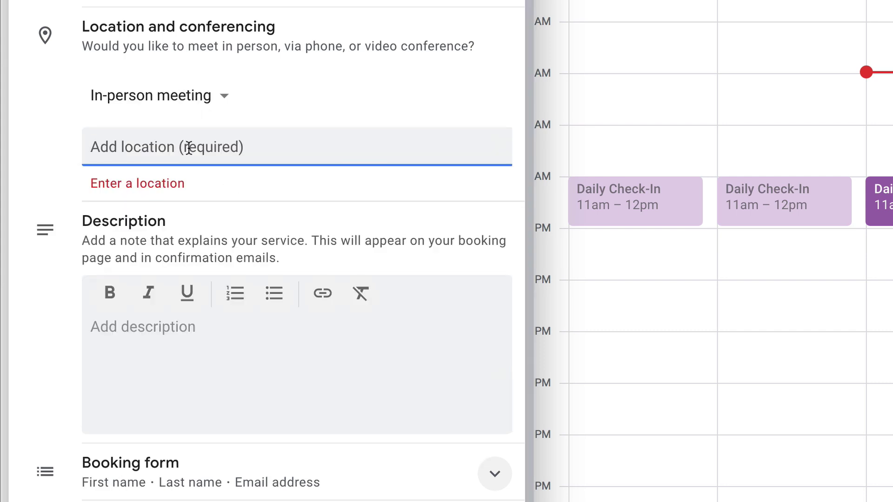
pyautogui.write('Kas')
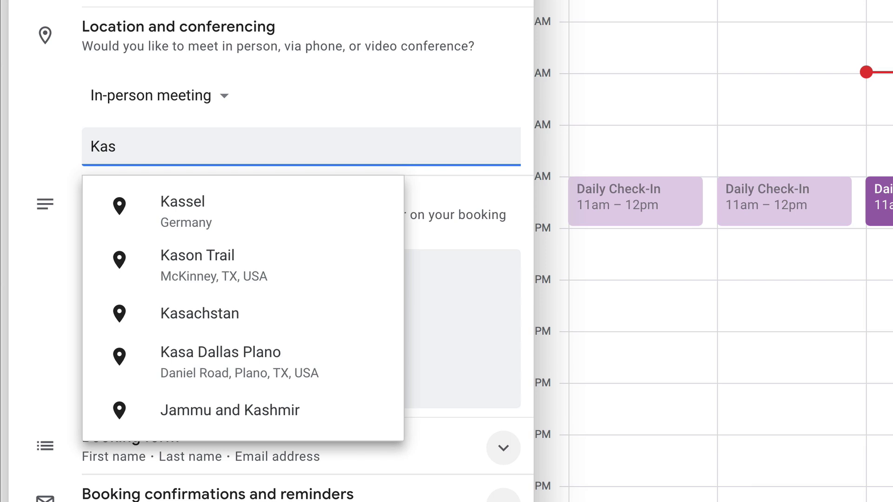
pyautogui.write("ey Bell's classroom")
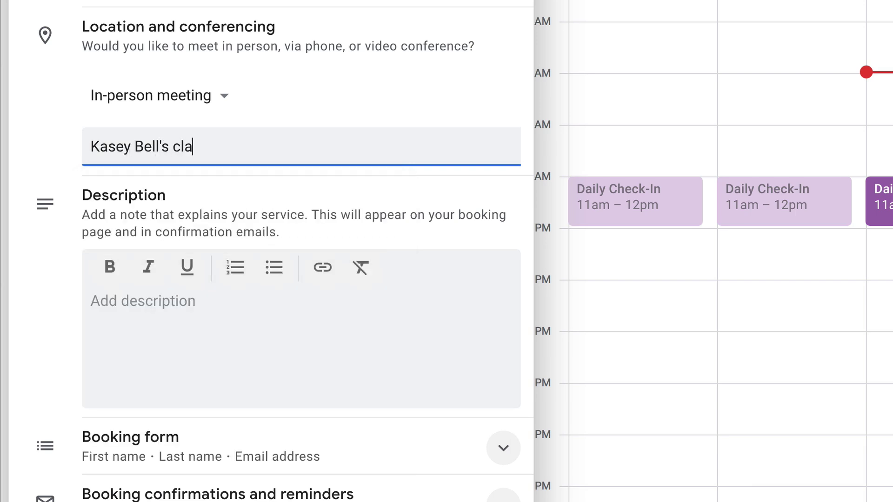
pyautogui.click(189, 303)
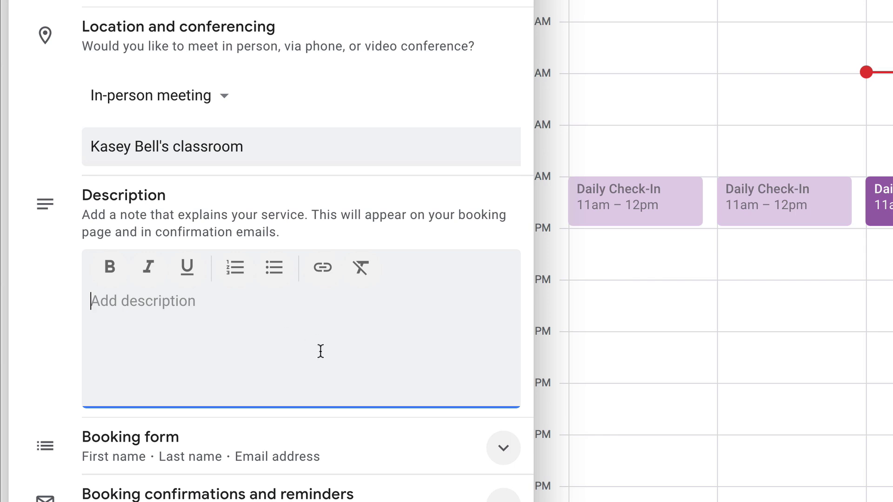
# Add a Phone number item to the booking form.
pyautogui.click(508, 445)
pyautogui.scroll(-2, 422, 360)
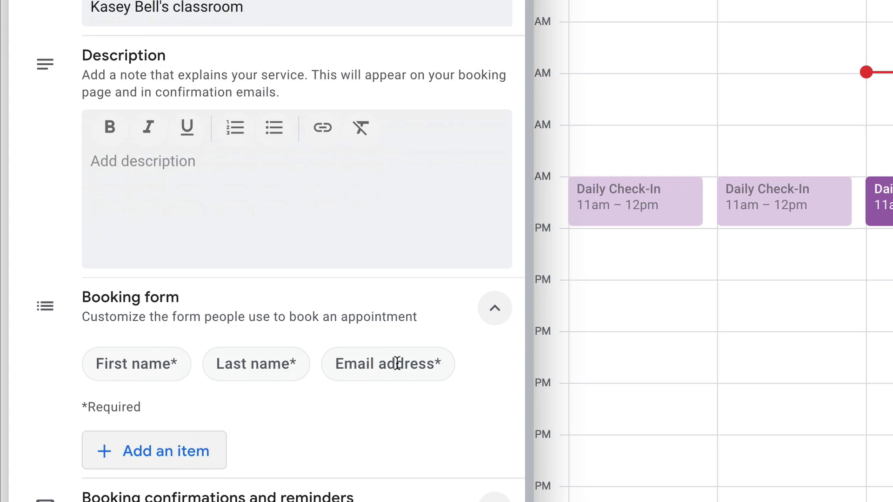
pyautogui.click(182, 448)
pyautogui.click(424, 208)
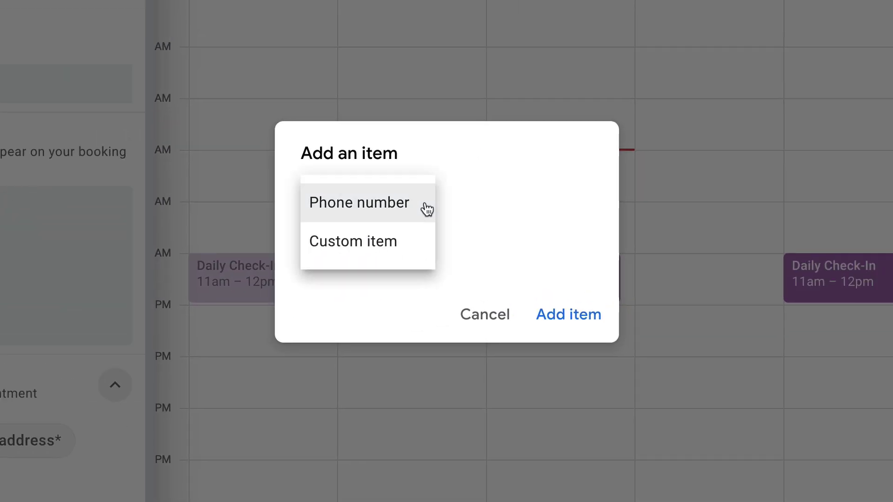
pyautogui.click(426, 209)
pyautogui.click(547, 315)
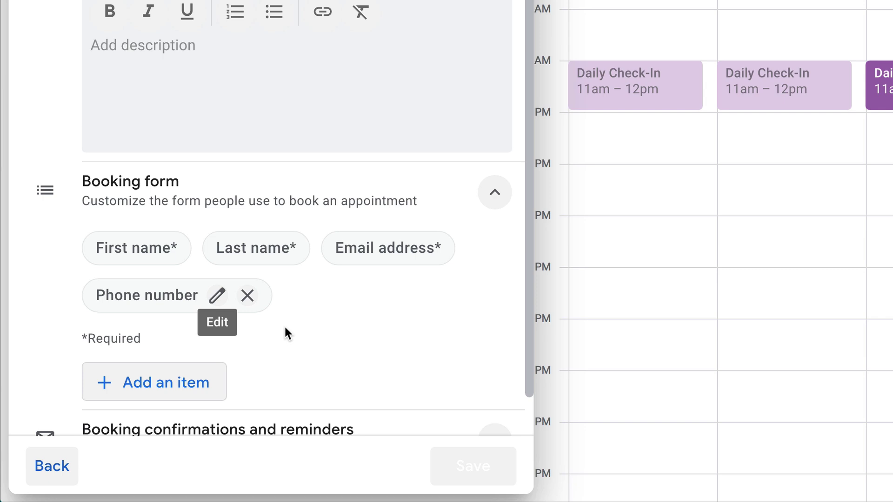
# Add a 10-minutes-before email reminder alongside the existing 1-day-before reminder.
pyautogui.scroll(-1, 285, 327)
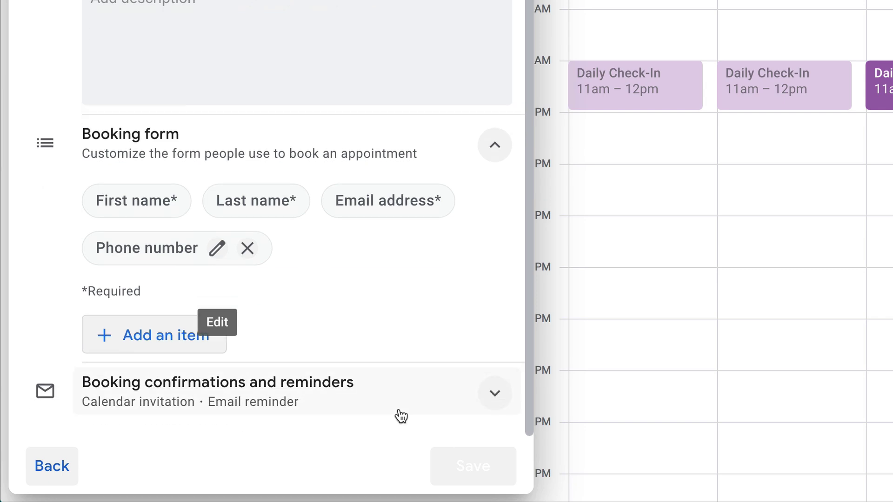
pyautogui.click(495, 393)
pyautogui.scroll(-5, 408, 224)
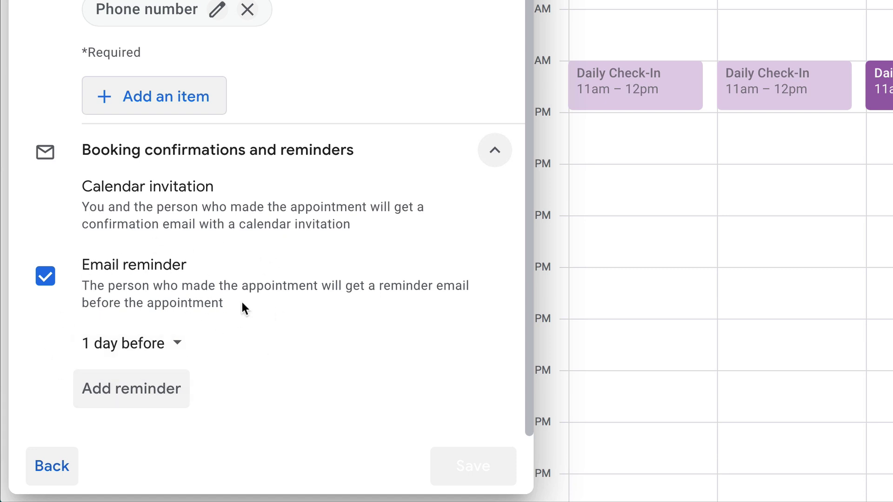
pyautogui.click(178, 345)
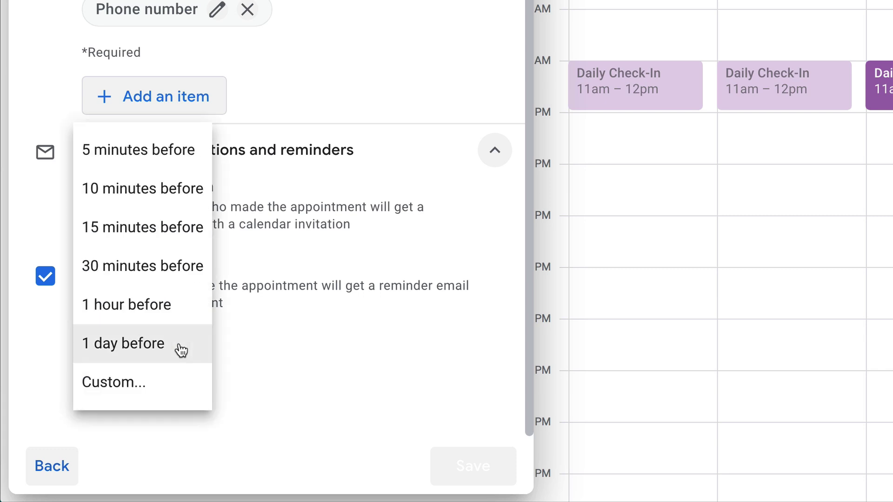
pyautogui.click(214, 352)
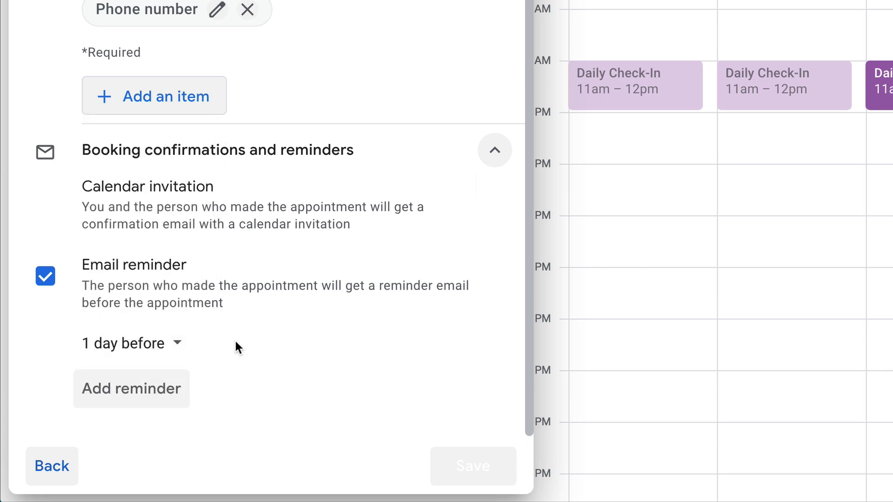
pyautogui.click(176, 395)
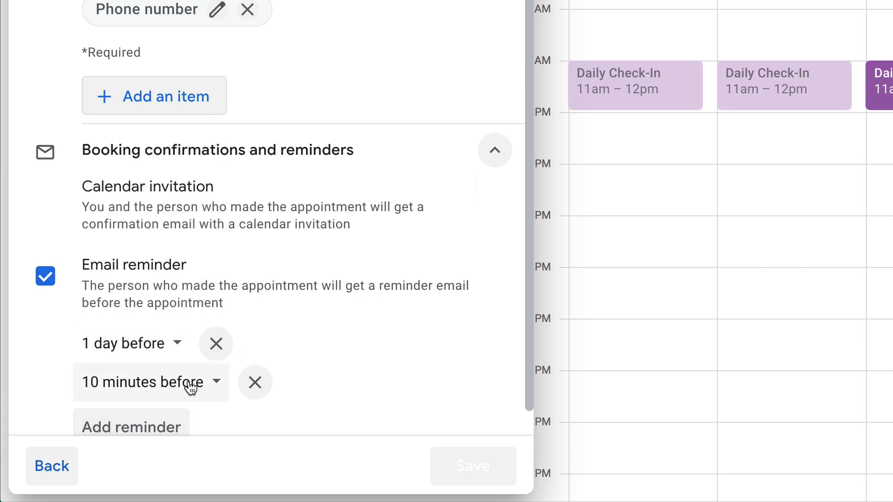
pyautogui.scroll(-1, 434, 354)
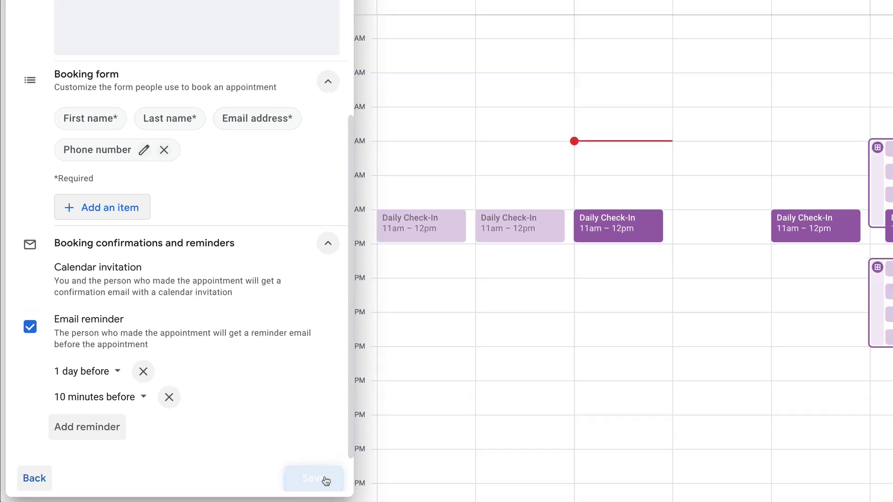
# Save the Parent Teacher Conference Day schedule so its 30-minute slots appear on Friday, April 22.
pyautogui.click(325, 480)
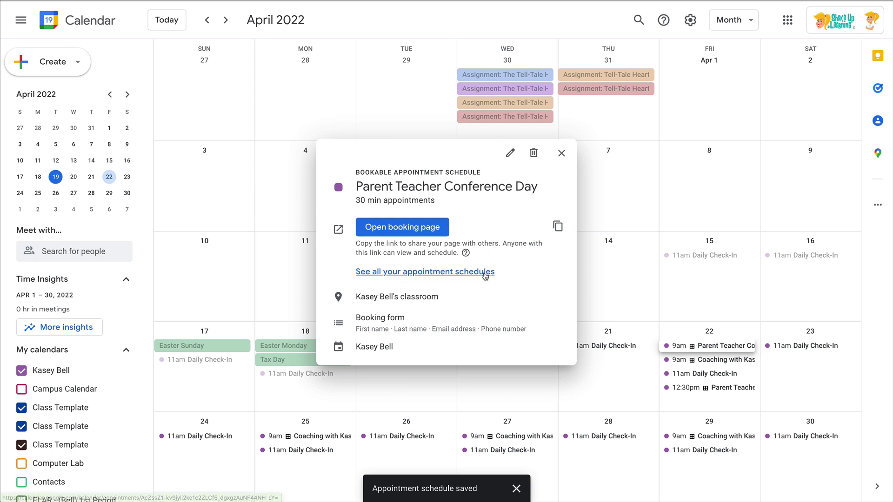